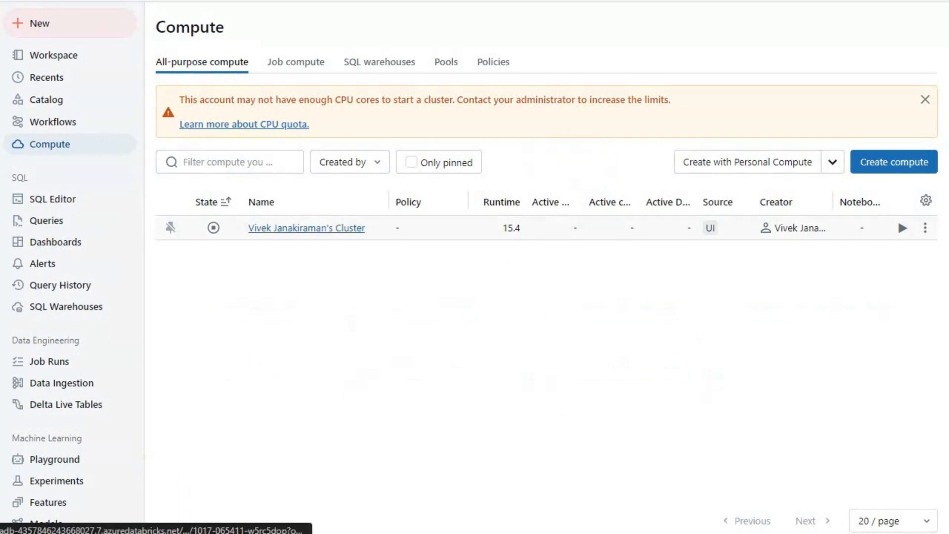
Open the existing single-node cluster, start it with confirmation, and review its configuration and summary
left_click(306, 228)
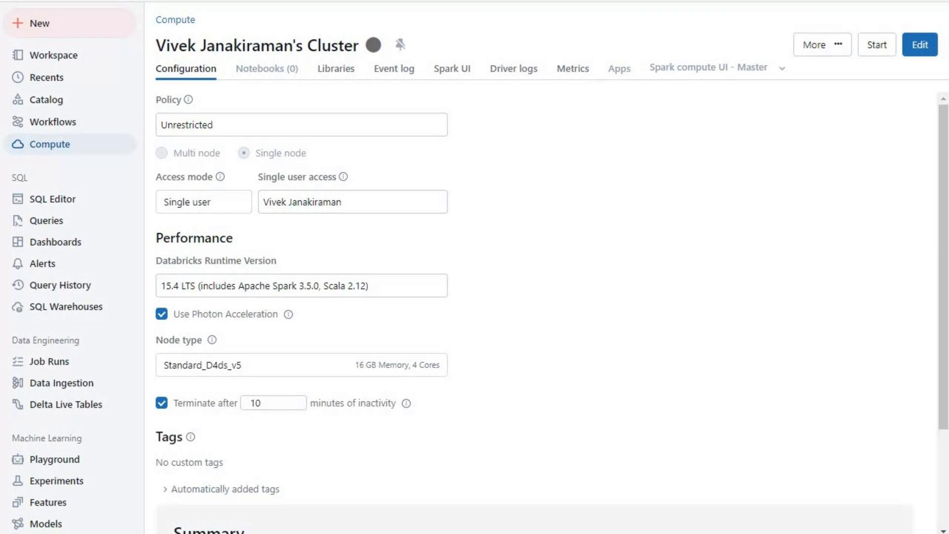
left_click(877, 44)
left_click(600, 156)
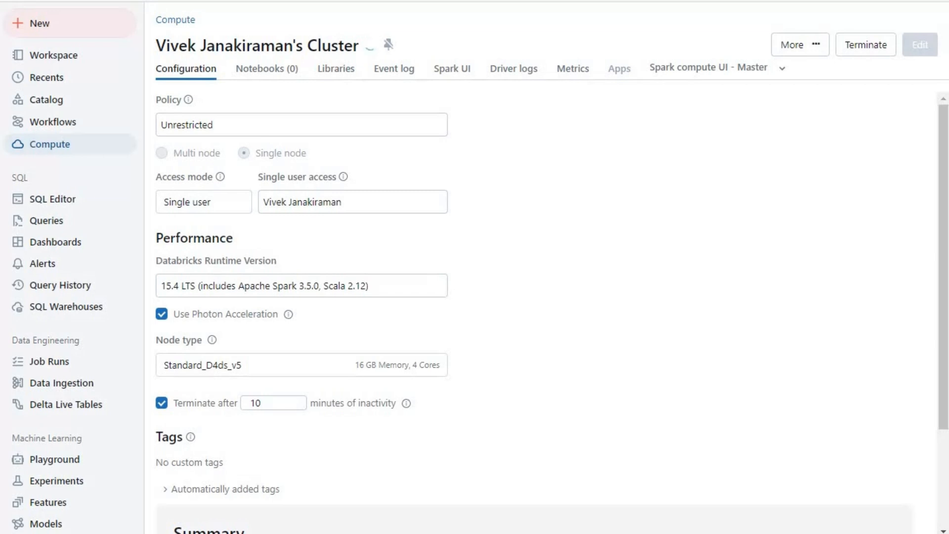
scroll(552, 312, "down", 3)
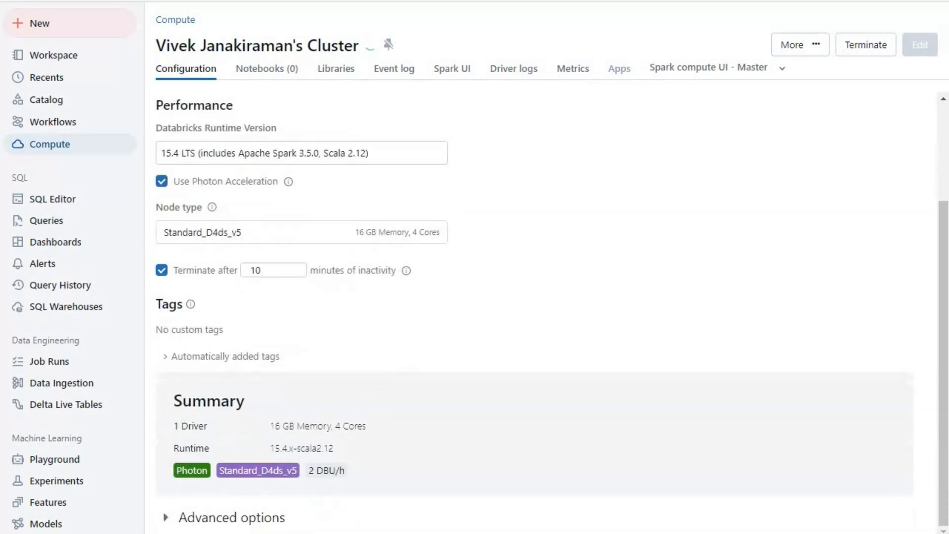
scroll(552, 312, "up", 2)
scroll(504, 324, "up", 1)
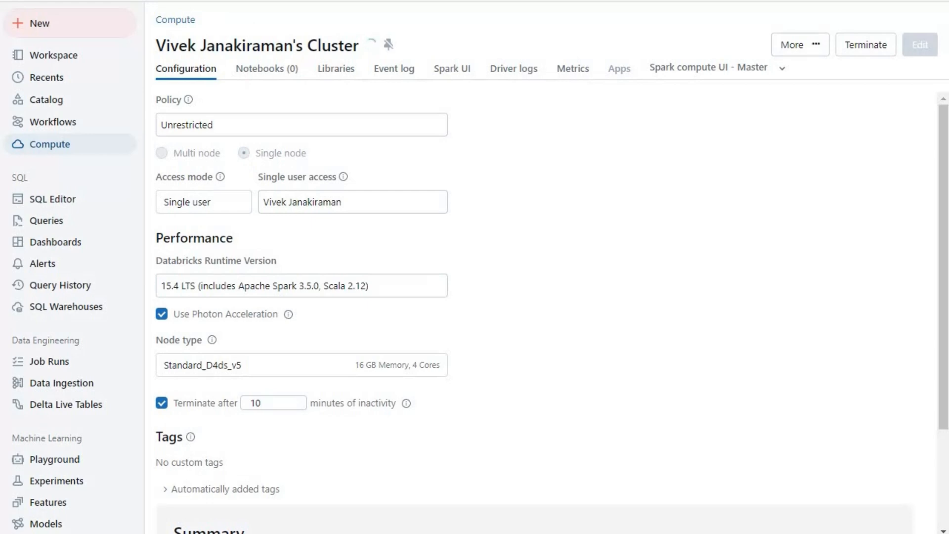
Switch to the Azure portal, refresh the jbdatabricksoct2024mrg resource group and inspect the disks of its virtual machine
left_click(247, 1)
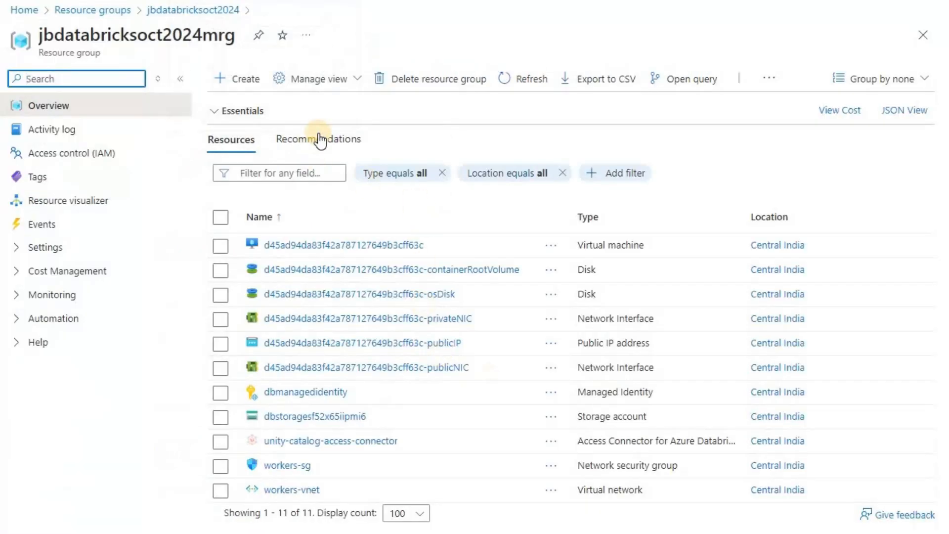
left_click(527, 87)
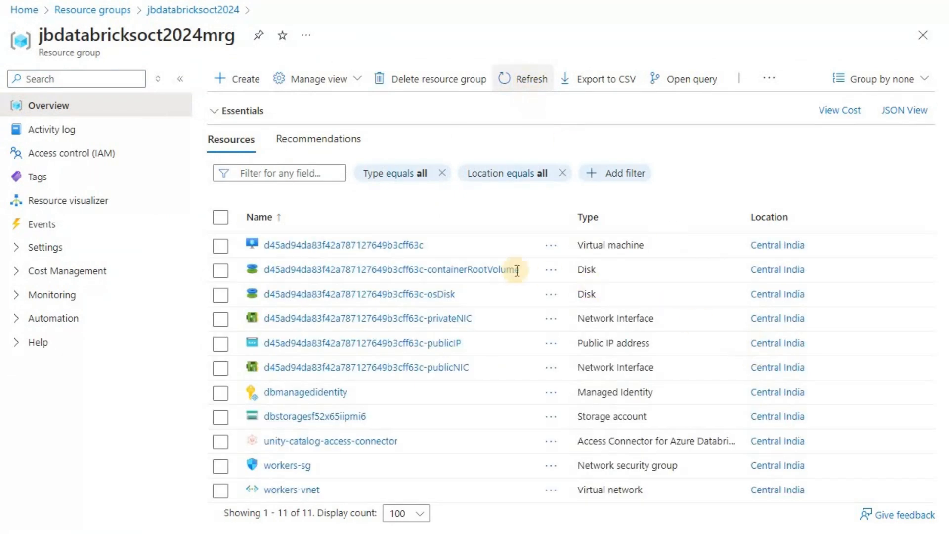
left_click(391, 248)
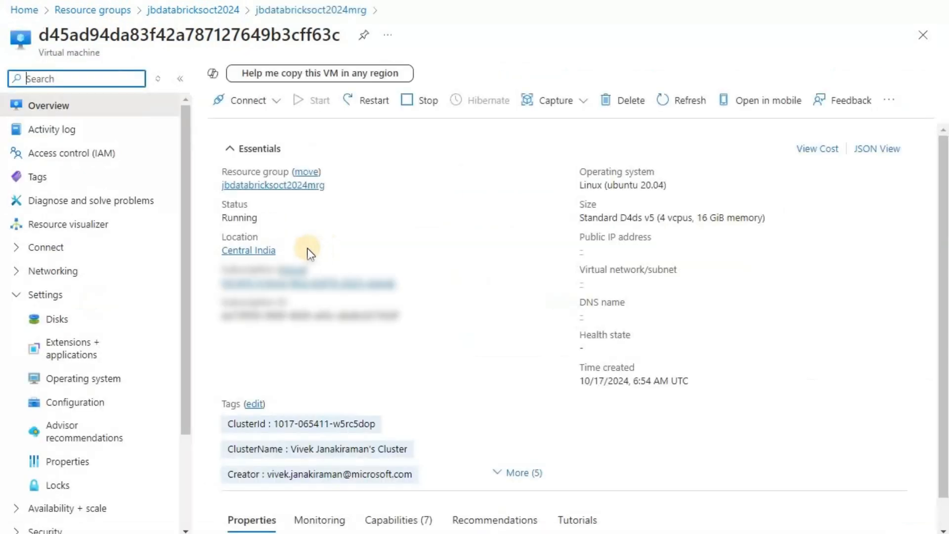
left_click(56, 322)
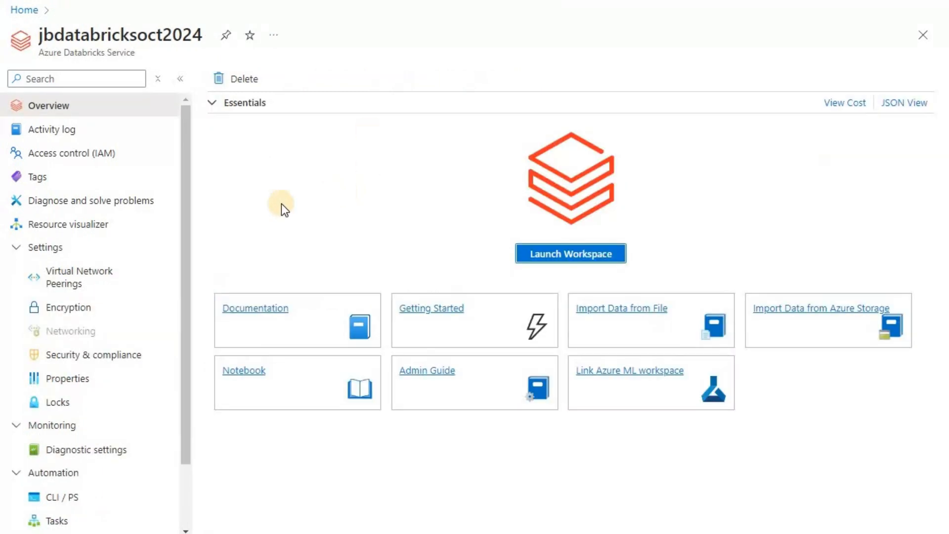
Open the encryption settings of the jbdatabricksoct2024 workspace and enable a customer-managed key for Managed Disks
left_click(77, 312)
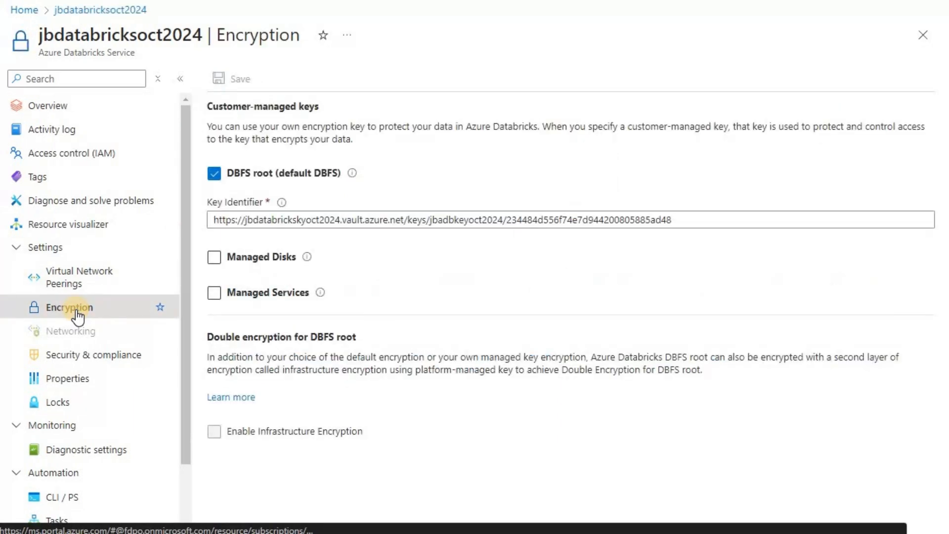
left_click(214, 256)
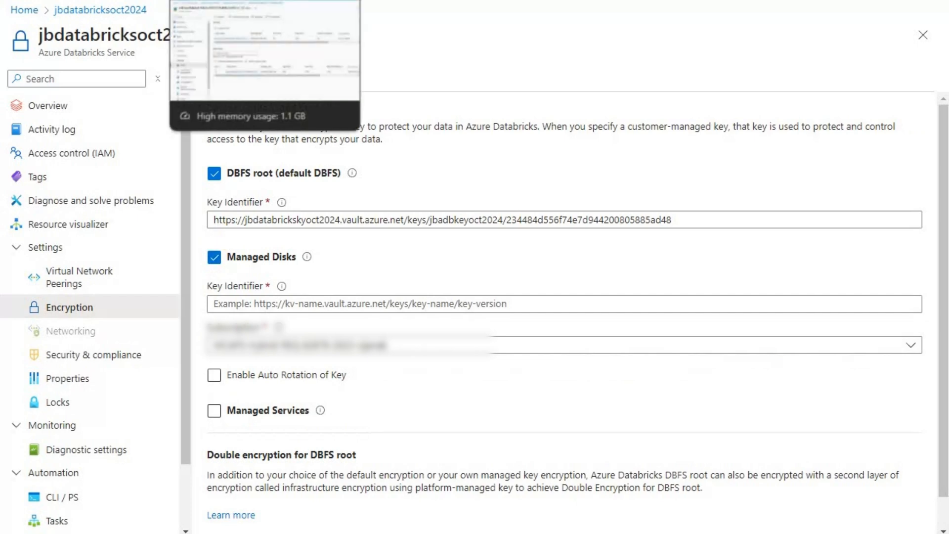
Open the key jbadbkeyoct2024 in the jbdatabricksKYoct2024 key vault and copy the key identifier of its version
left_click(223, 0)
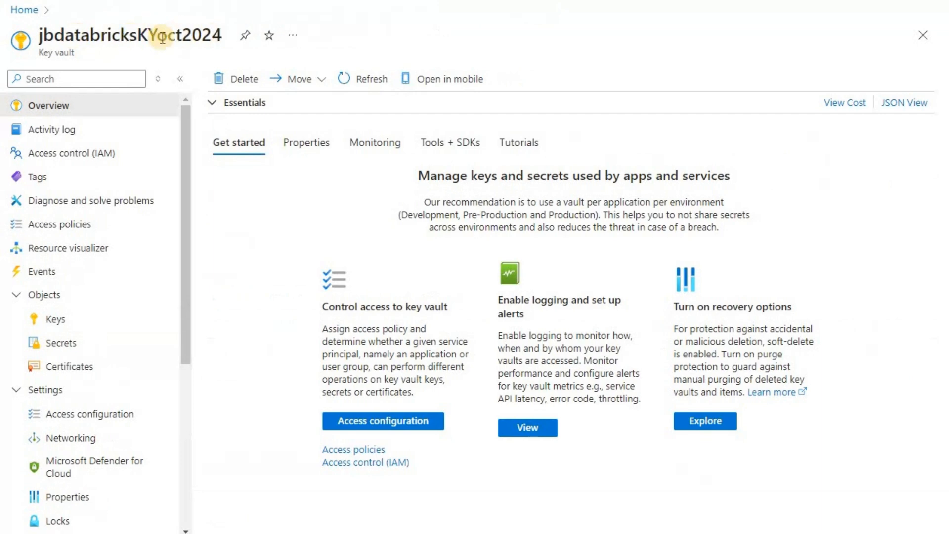
left_click(62, 321)
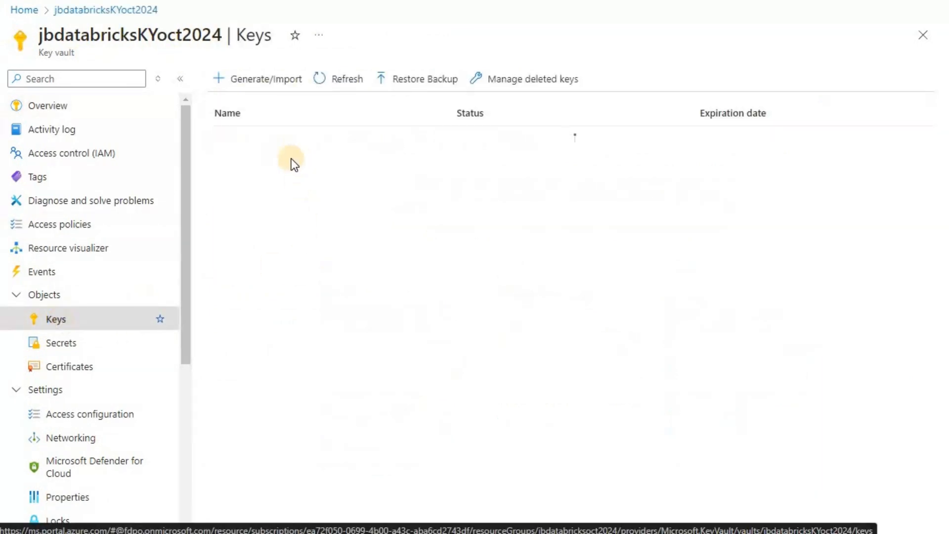
left_click(257, 138)
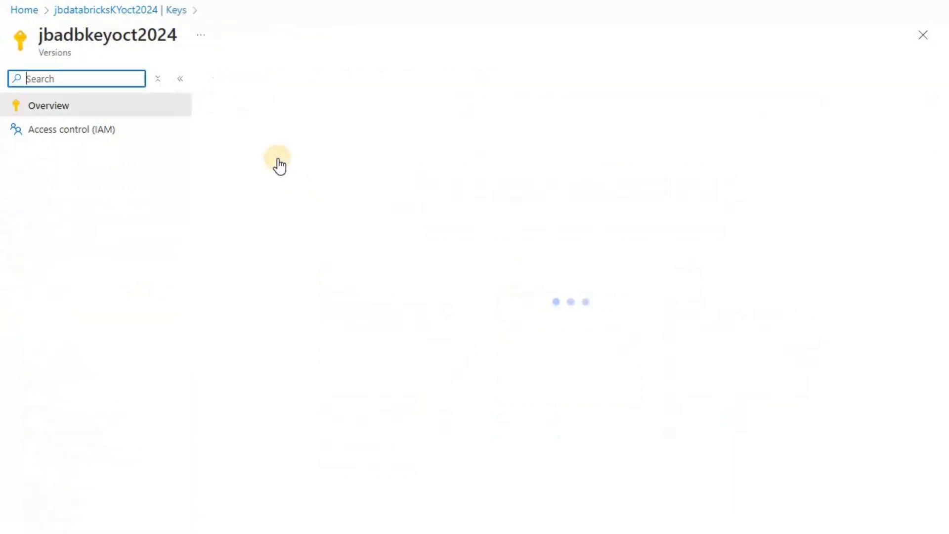
left_click(280, 161)
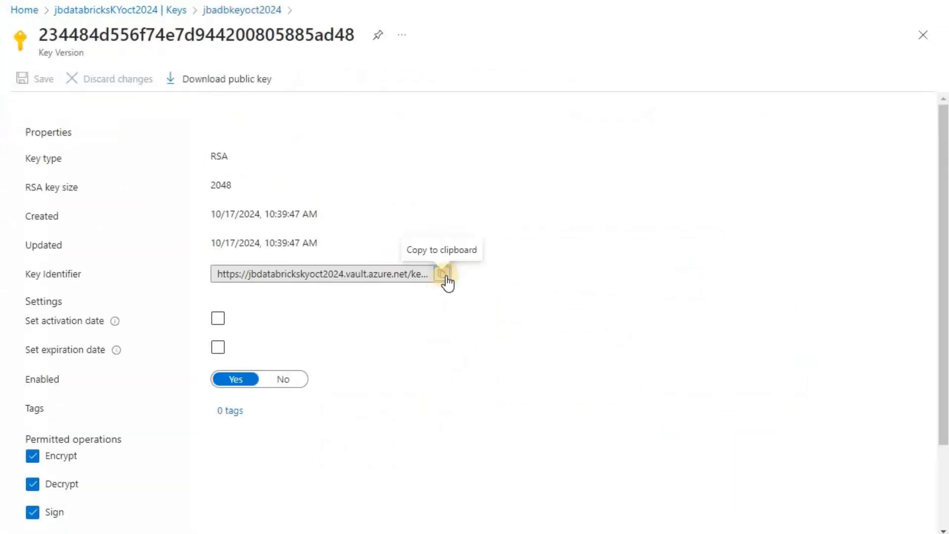
left_click(446, 277)
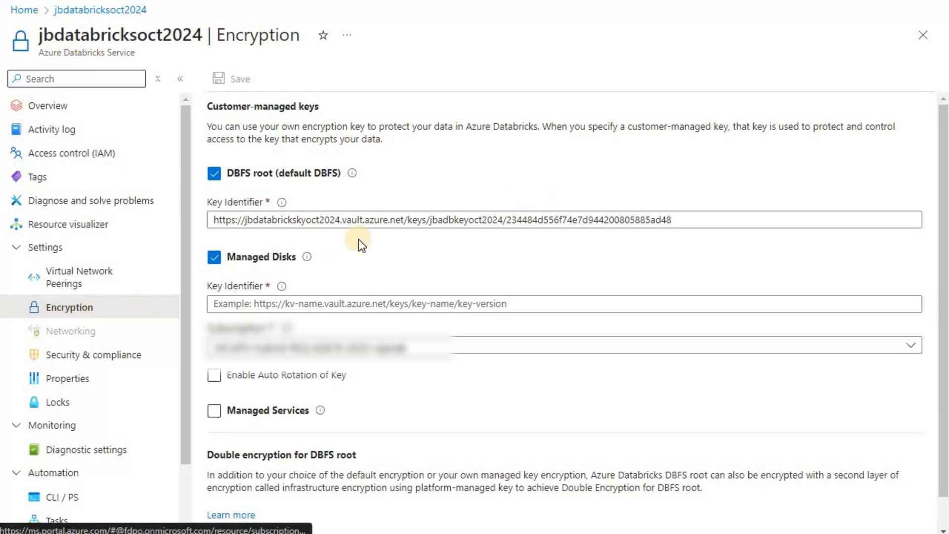
Try to save the Managed Disks encryption with the copied key identifier and auto rotation of the key enabled
left_click(328, 306)
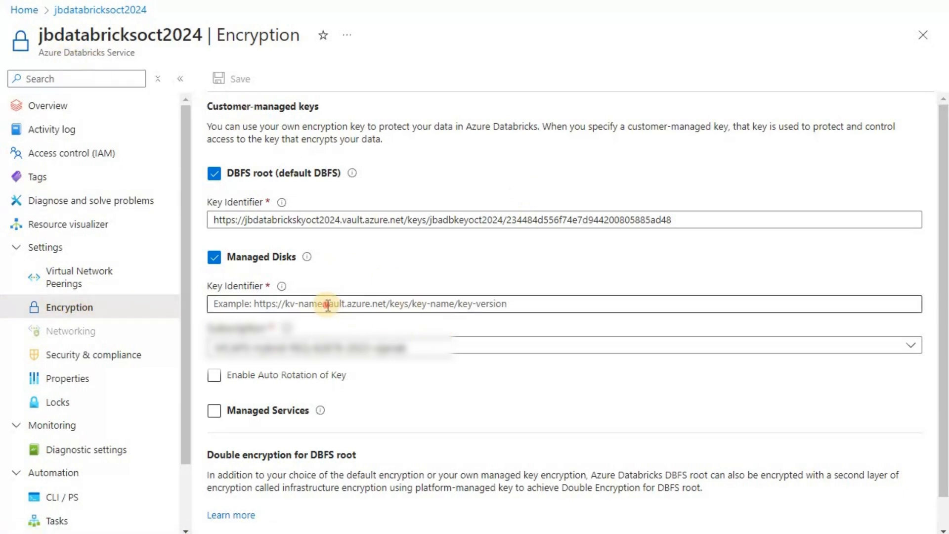
left_click(327, 305)
key("ctrl+v")
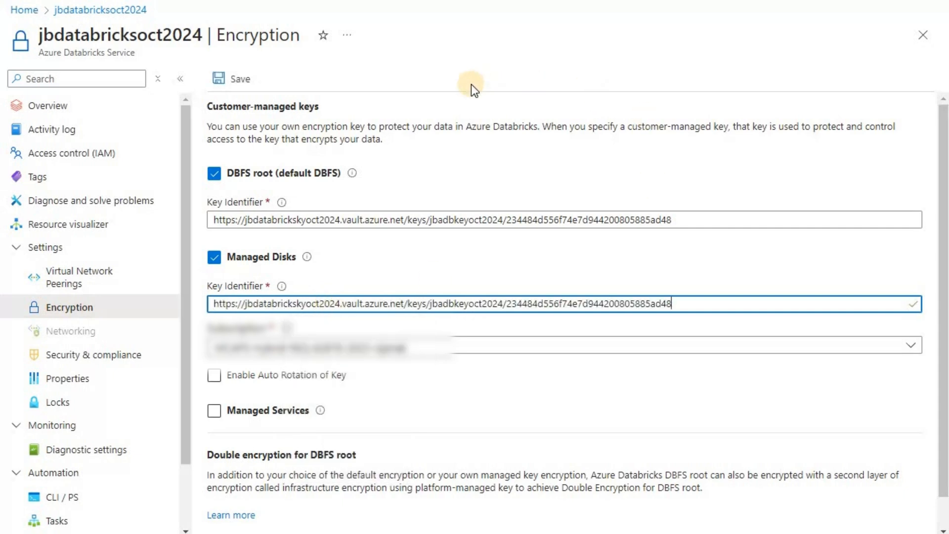
left_click(224, 381)
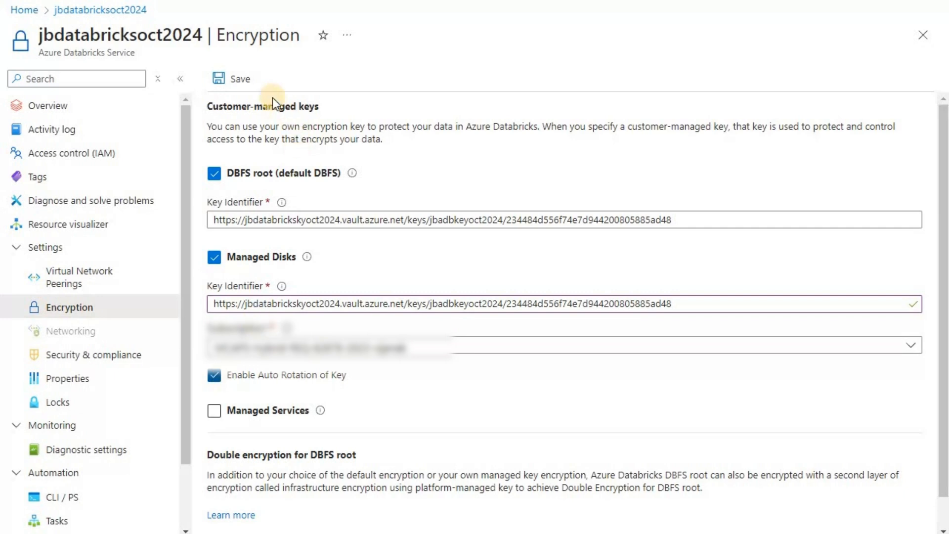
left_click(234, 78)
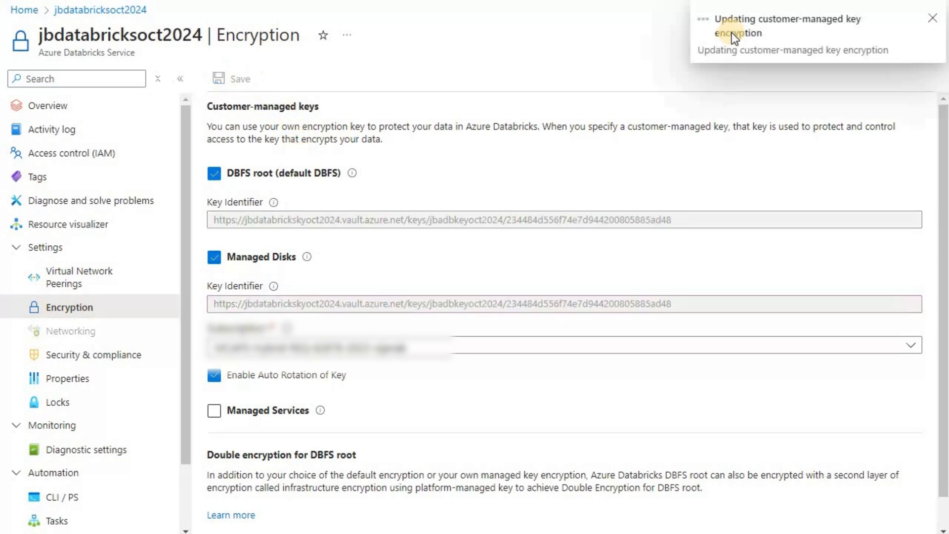
Open the portal notifications to check the status of the customer-managed key encryption update
left_click(841, 3)
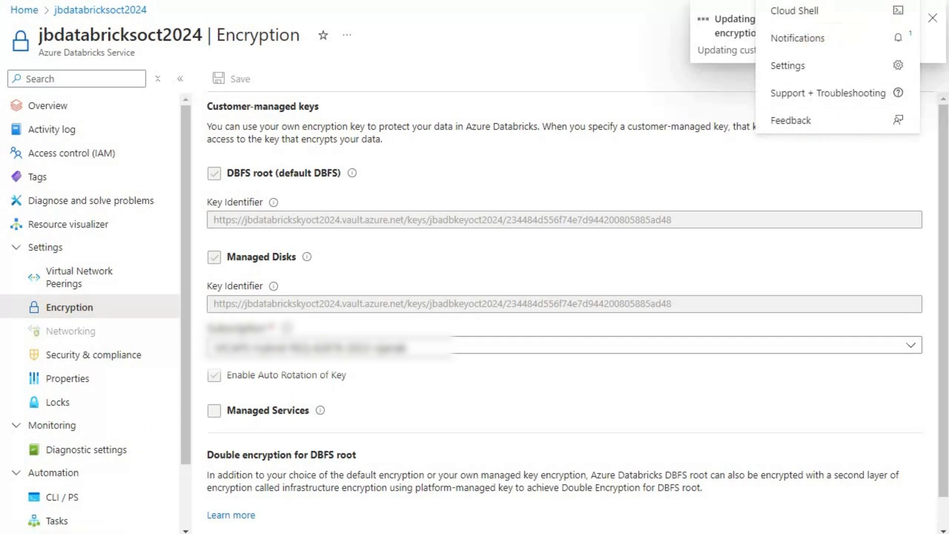
left_click(848, 3)
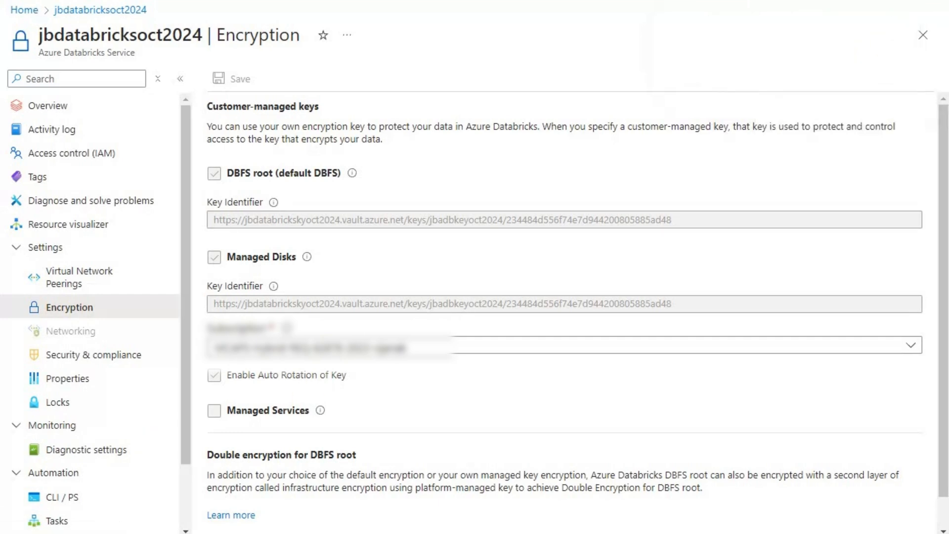
left_click(842, 3)
left_click(815, 38)
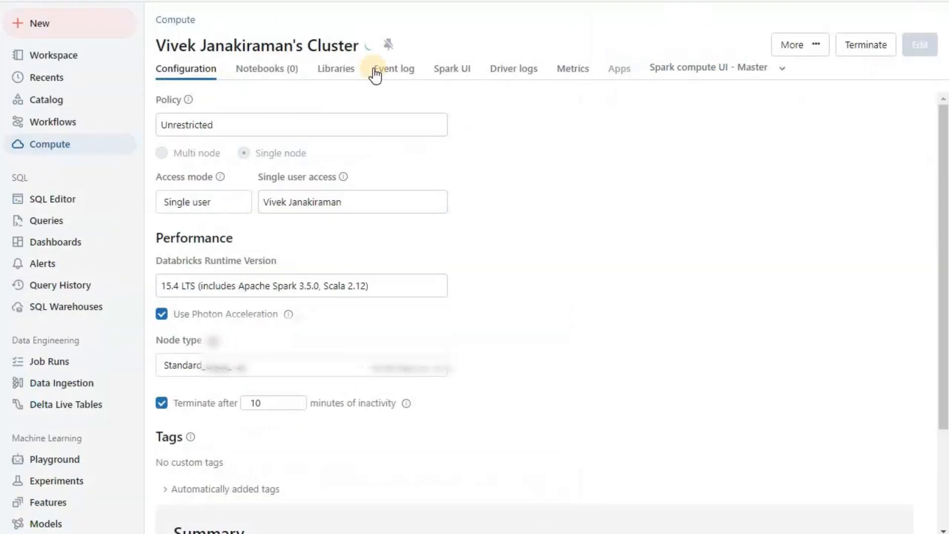
Switch to the Databricks workspace, terminate the cluster with confirmation, and return to the compute list
left_click(881, 44)
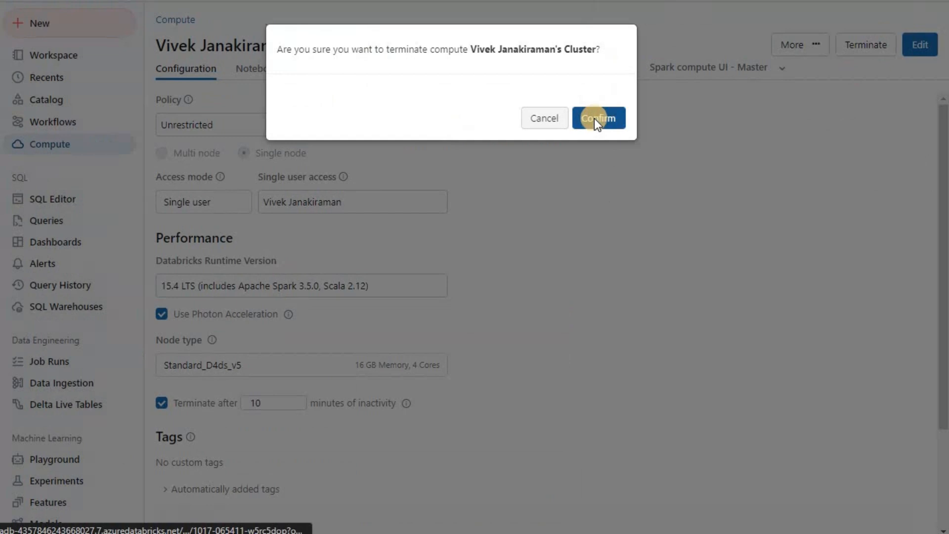
left_click(594, 118)
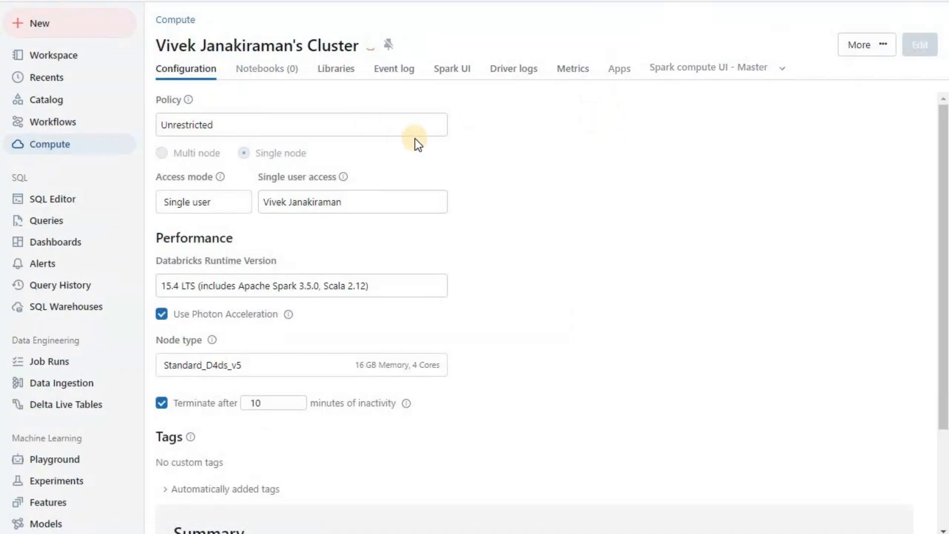
left_click(47, 150)
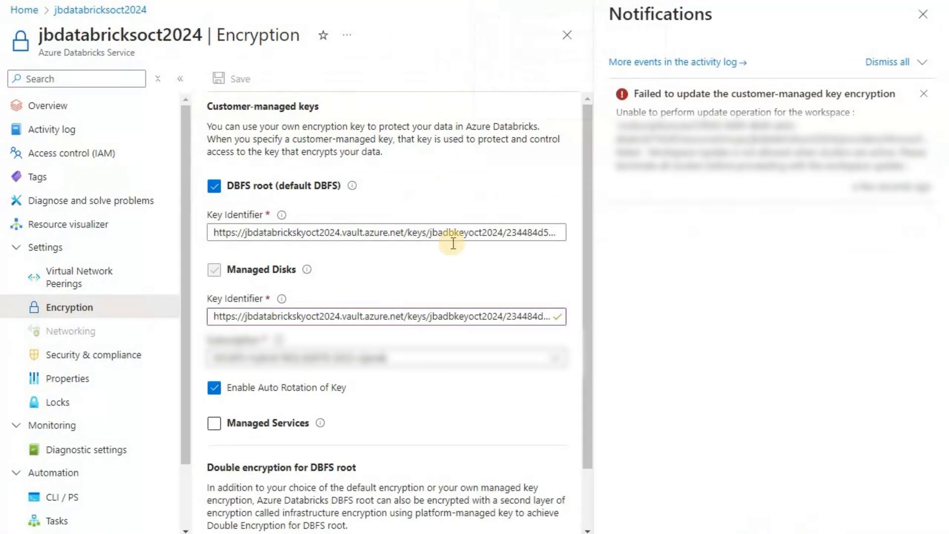
left_click(424, 324)
key("ctrl+a")
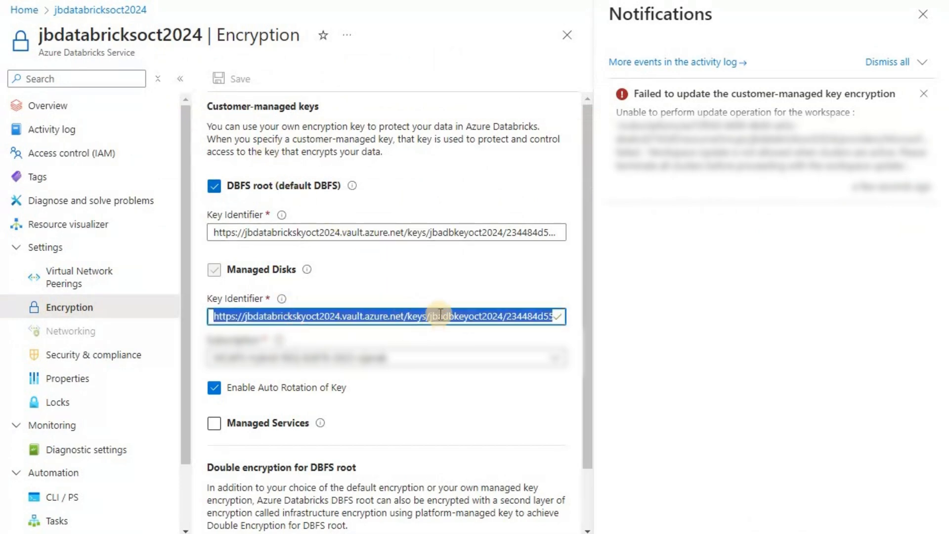
key("Tab")
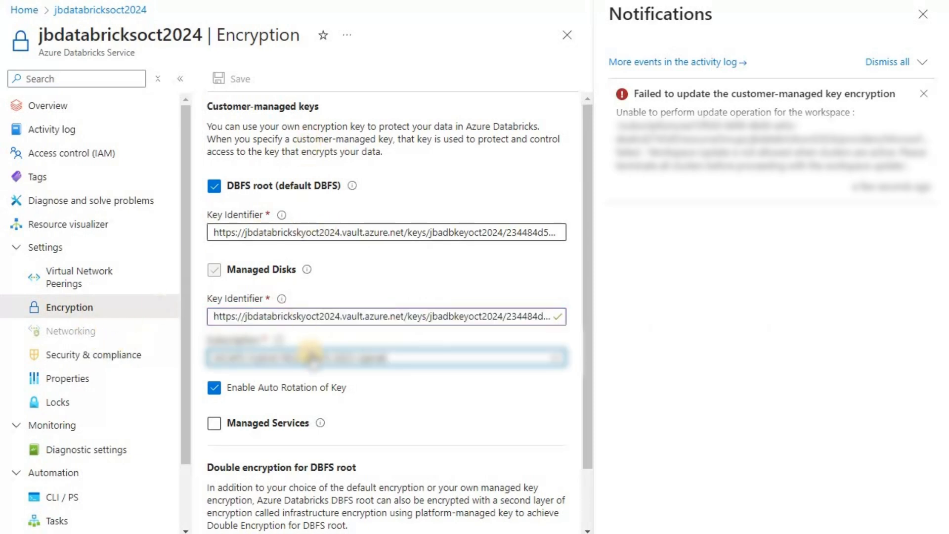
left_click(330, 365)
left_click(330, 365)
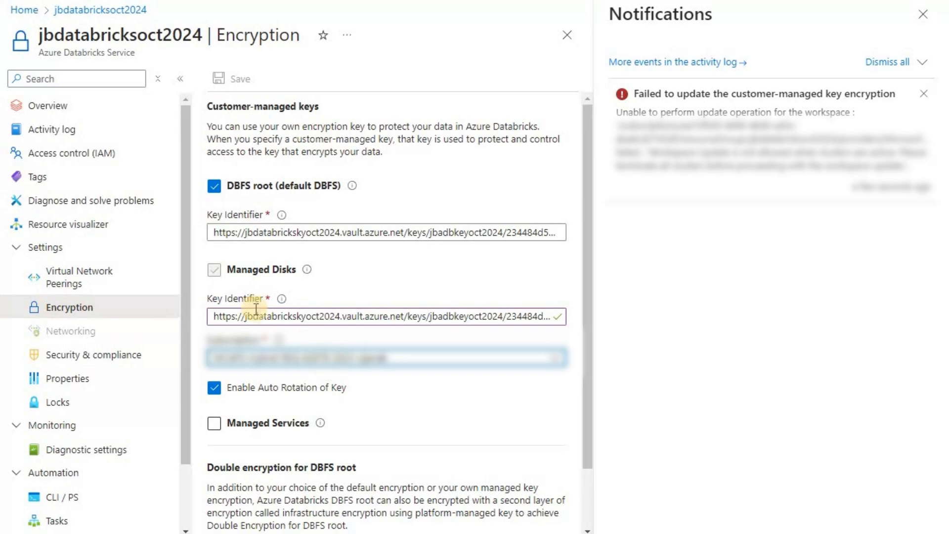
Leave the workspace's encryption settings, discarding the unsaved edits, and reopen them
left_click(82, 281)
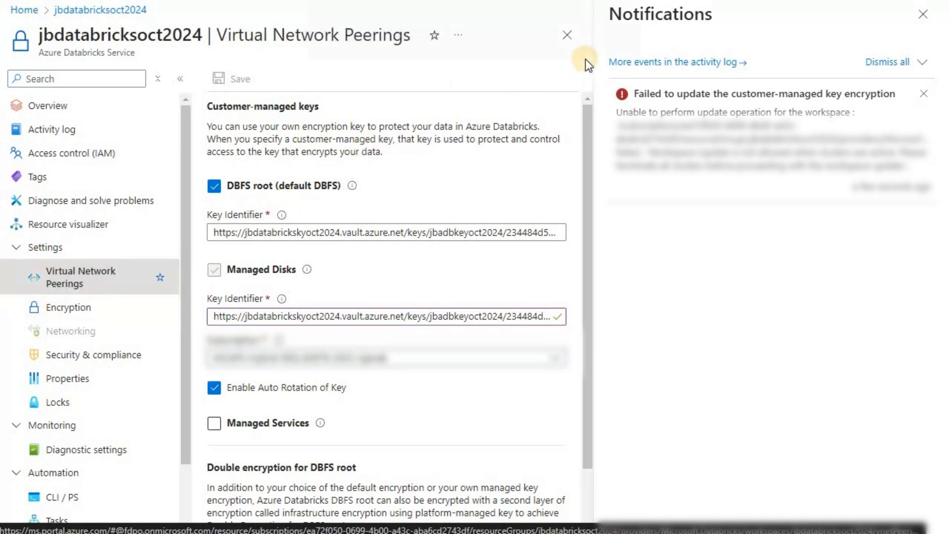
key("Return")
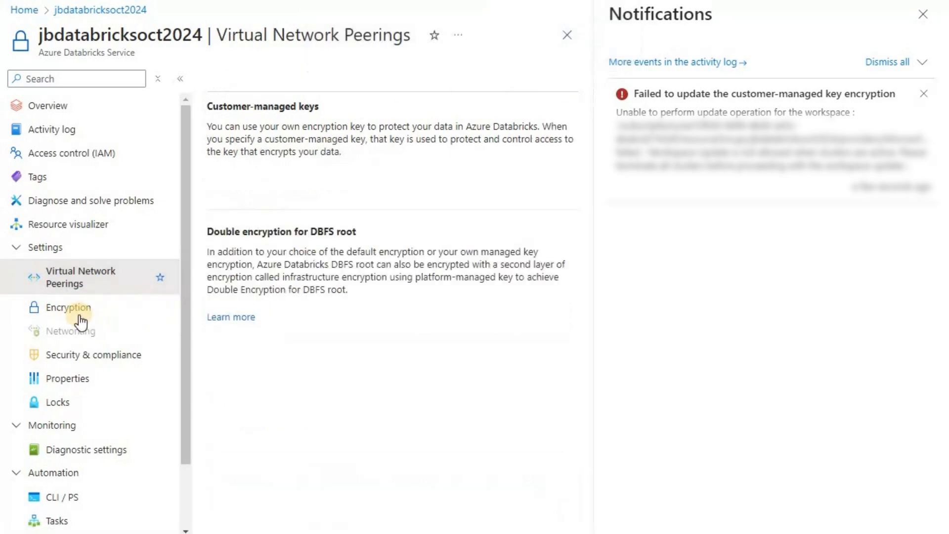
left_click(83, 317)
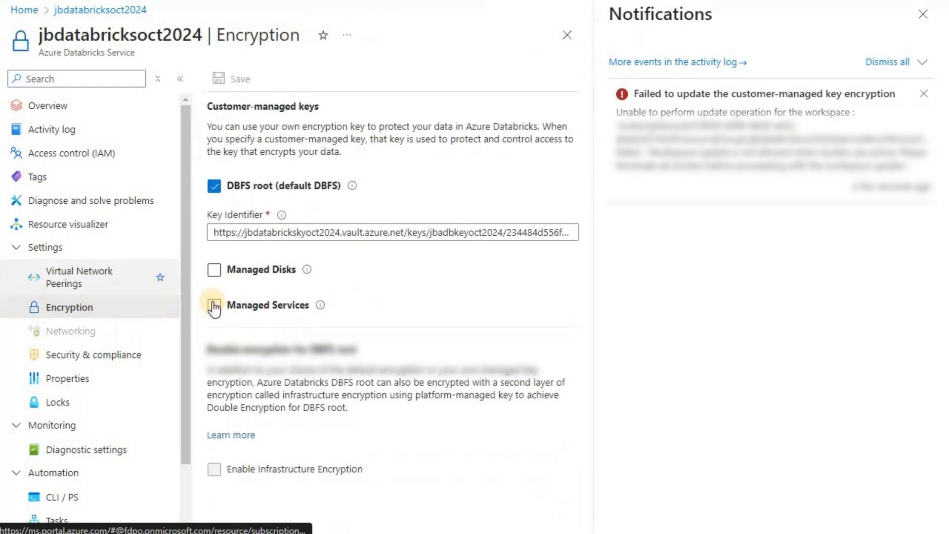
Enable Managed Disks encryption with the copied jbadbkeyoct2024 key identifier, turn on auto rotation of the key, and save
left_click(215, 274)
left_click(396, 315)
key("ctrl+v")
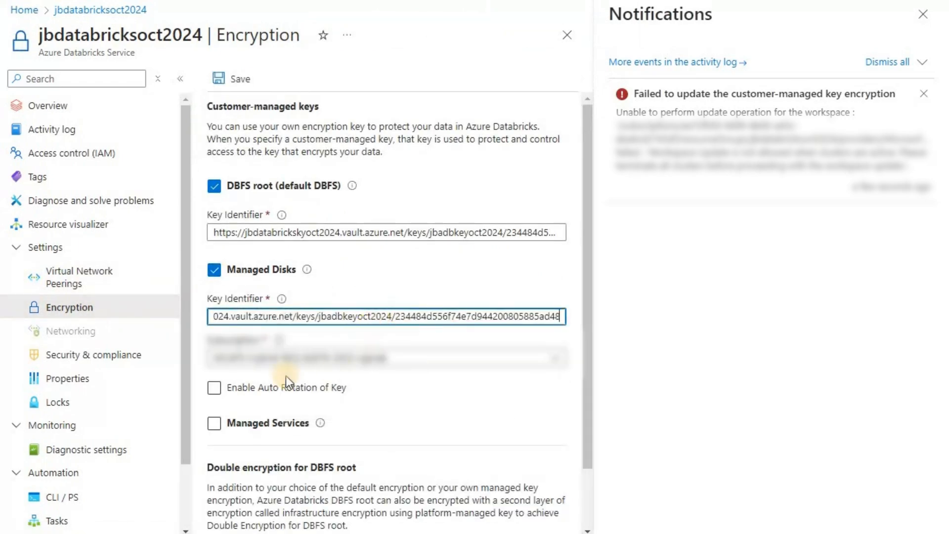
left_click(214, 388)
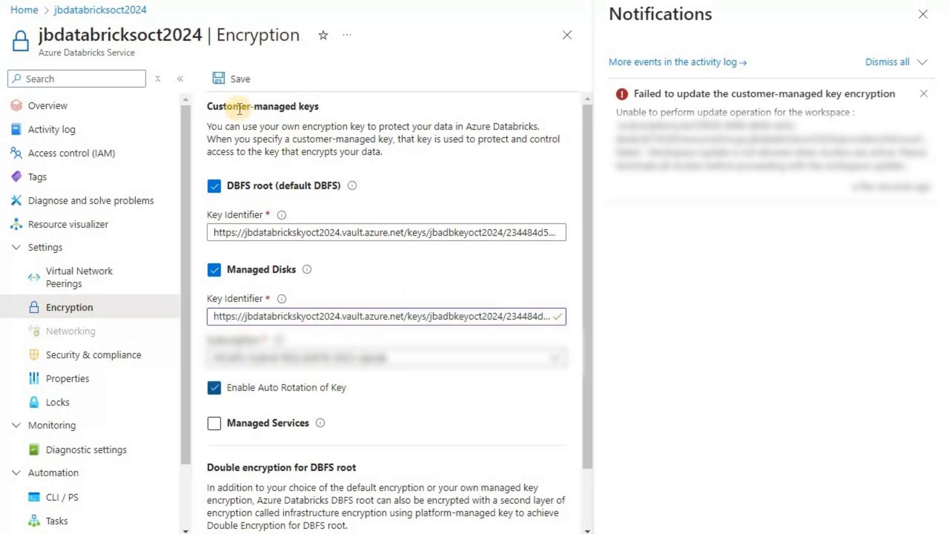
left_click(231, 79)
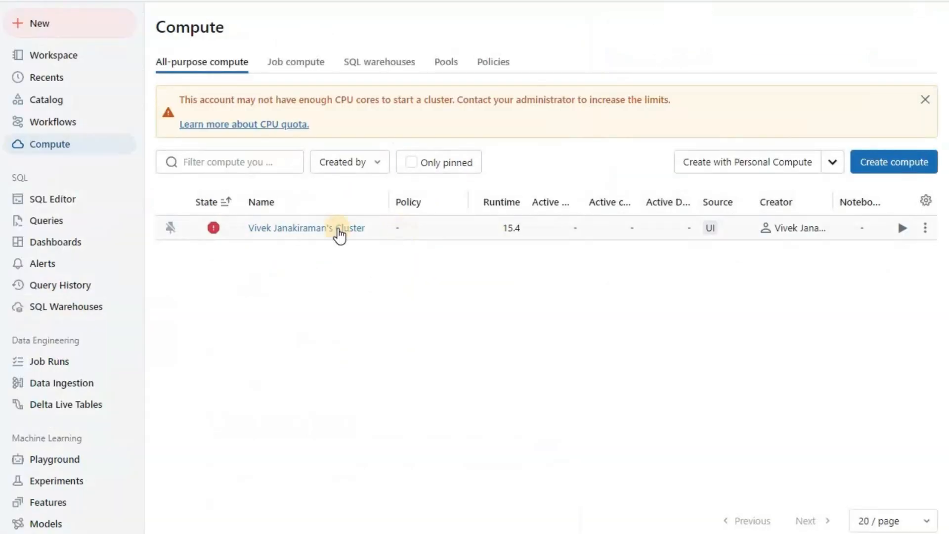
Check the cluster's state in the Databricks compute list
mouse_move(214, 226)
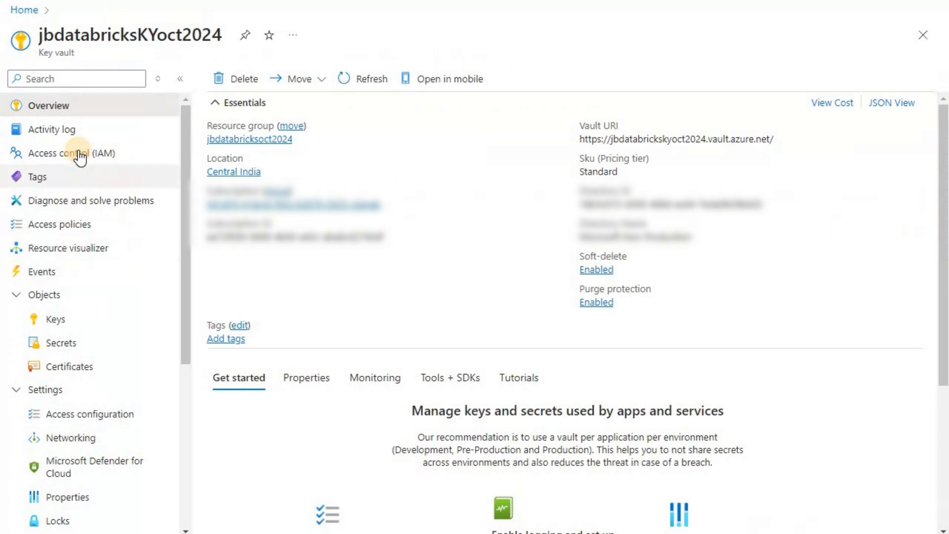
Start a role assignment on the jbdatabricksKYoct2024 key vault and choose the Key Vault Crypto Service Encryption User role
left_click(80, 155)
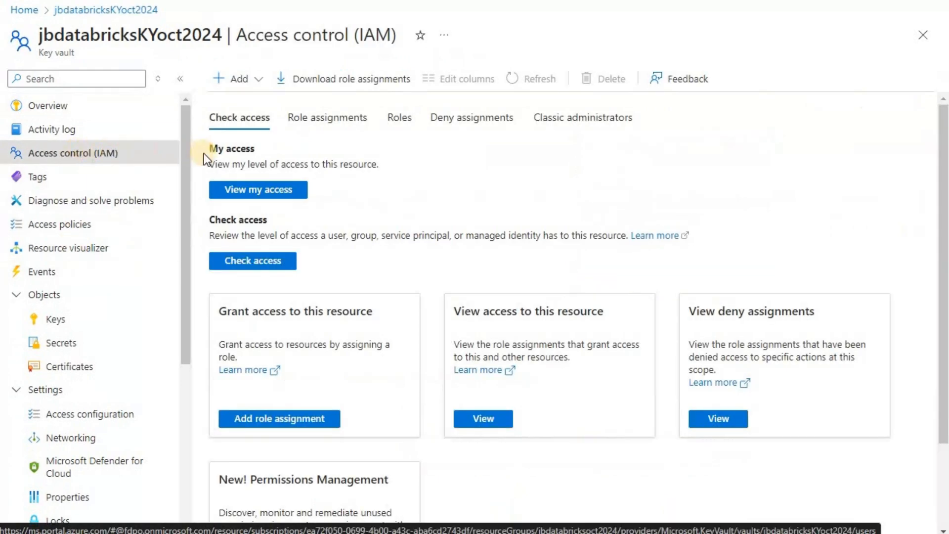
left_click(255, 85)
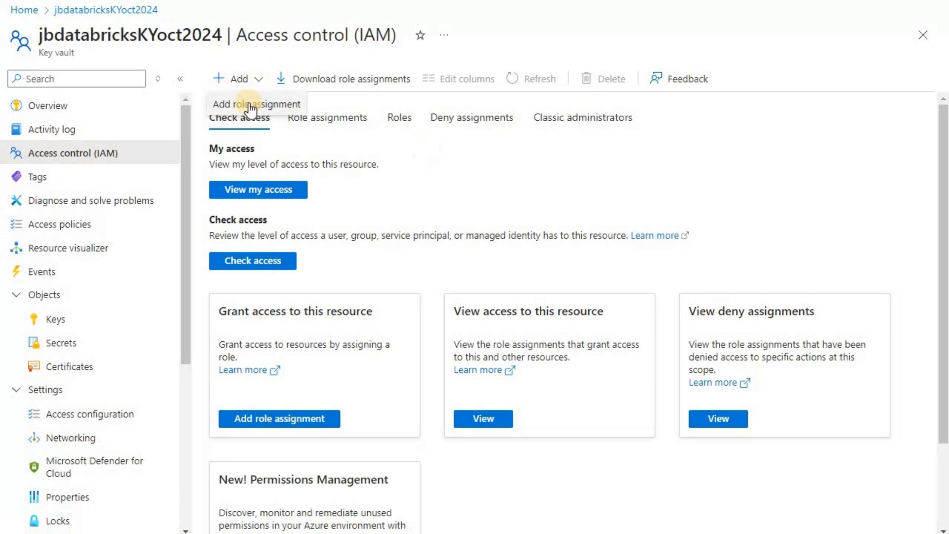
left_click(254, 105)
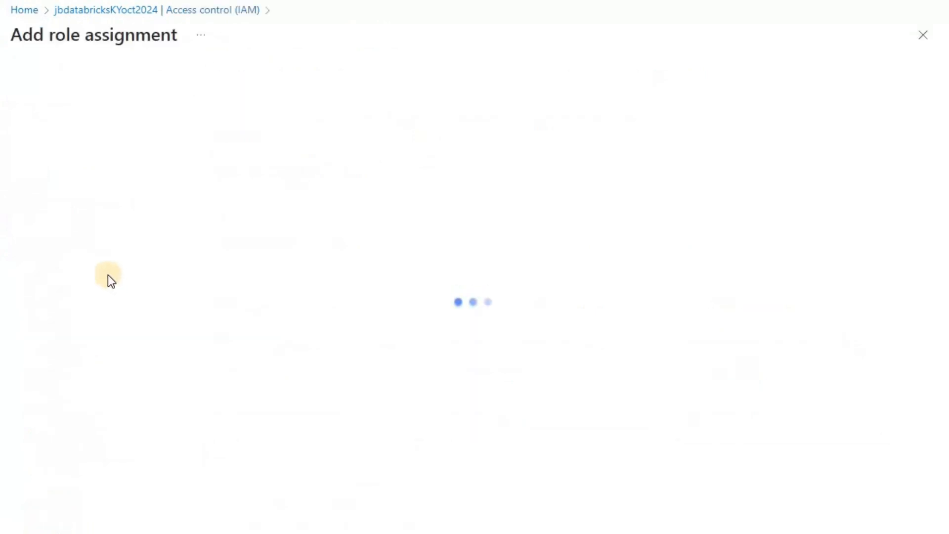
left_click(93, 218)
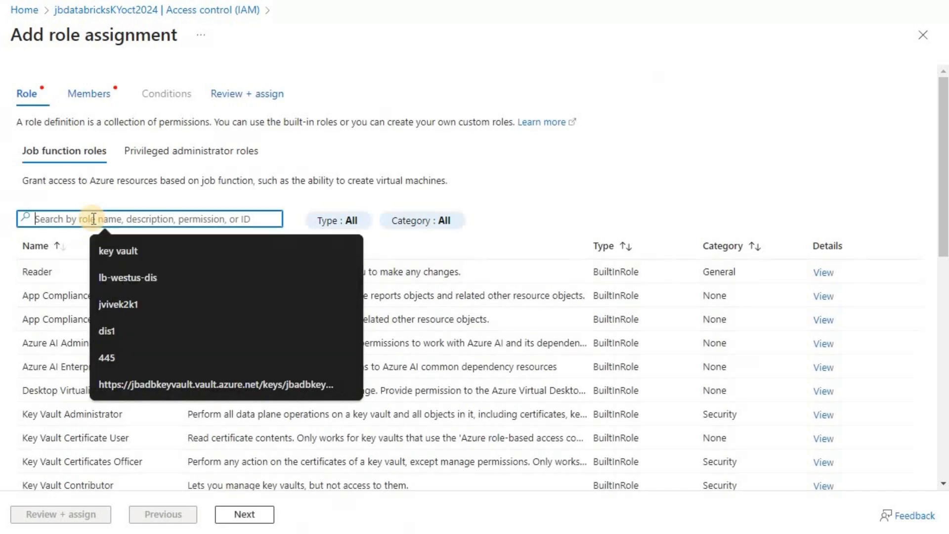
type("key")
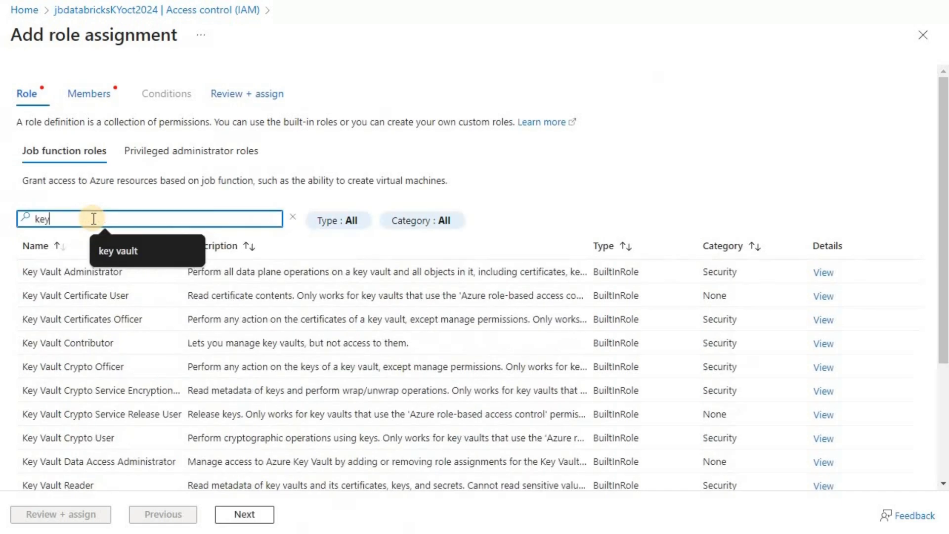
type(" vault ex")
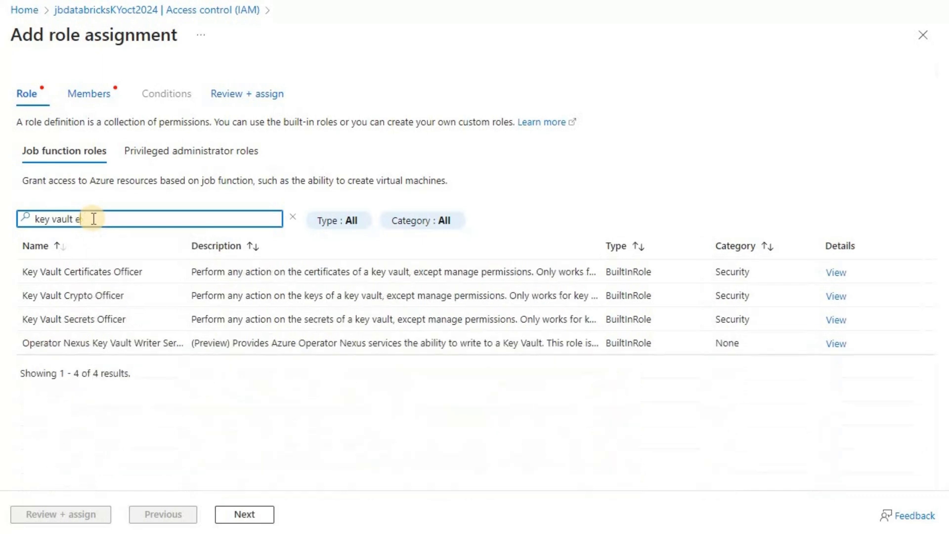
type("ncr")
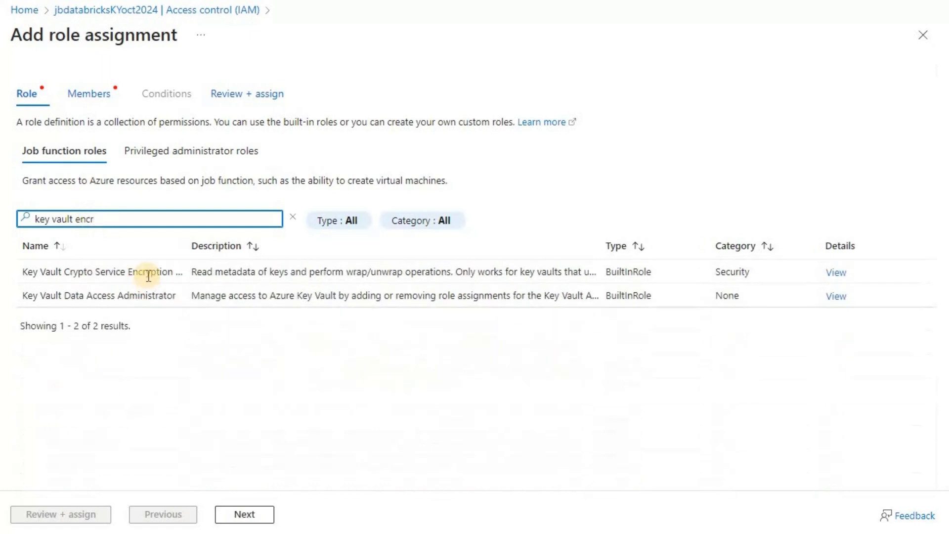
left_click(161, 271)
left_click_drag(188, 246, 234, 243)
left_click(255, 516)
Add the disk encryption set dbdiskencryptionsetaad5079f8c2db as the role's member, then review and assign the role
left_click(175, 215)
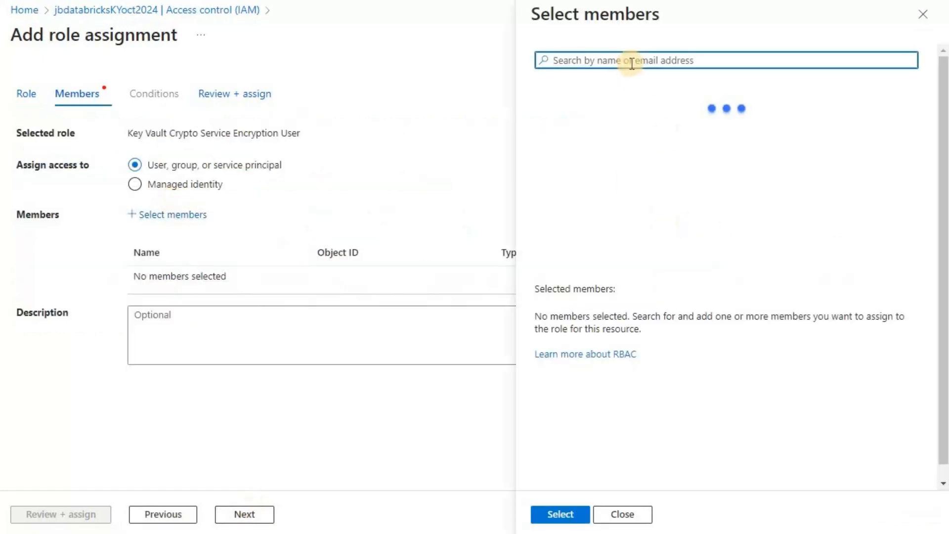
type("dbdiskencryptionsetaad5079f8c2db")
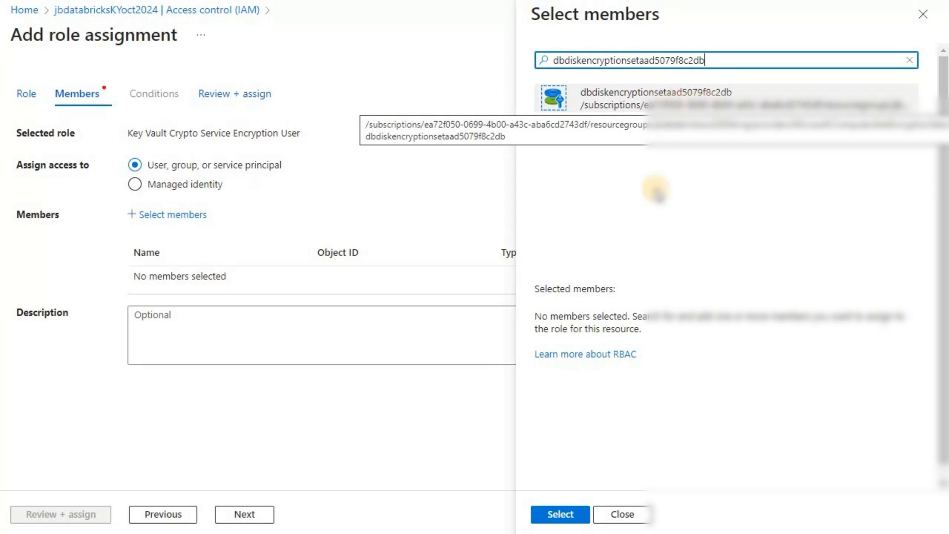
left_click(677, 97)
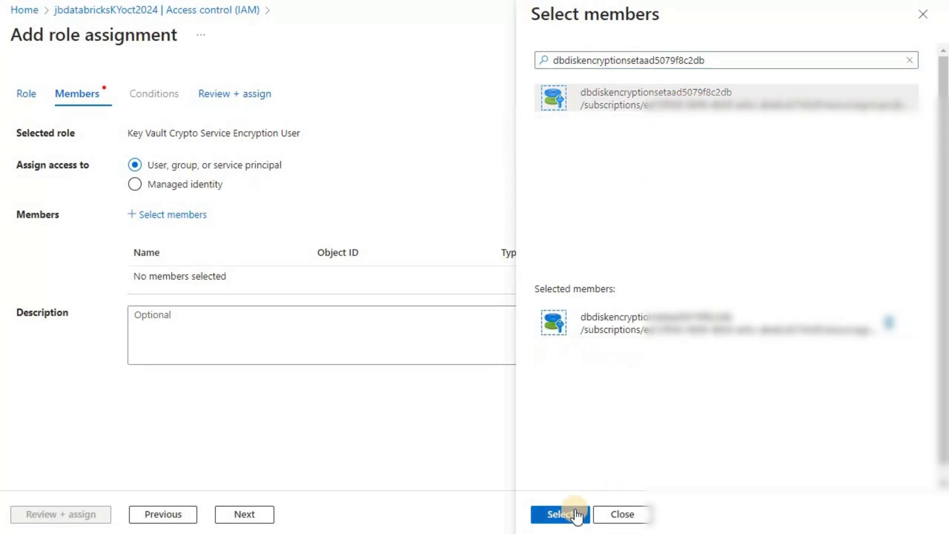
left_click(576, 516)
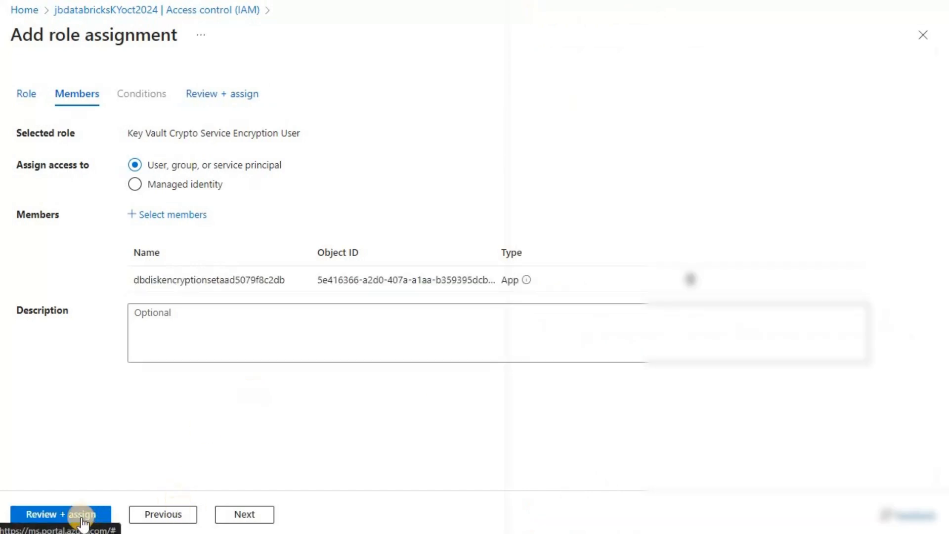
left_click(87, 519)
left_click(87, 516)
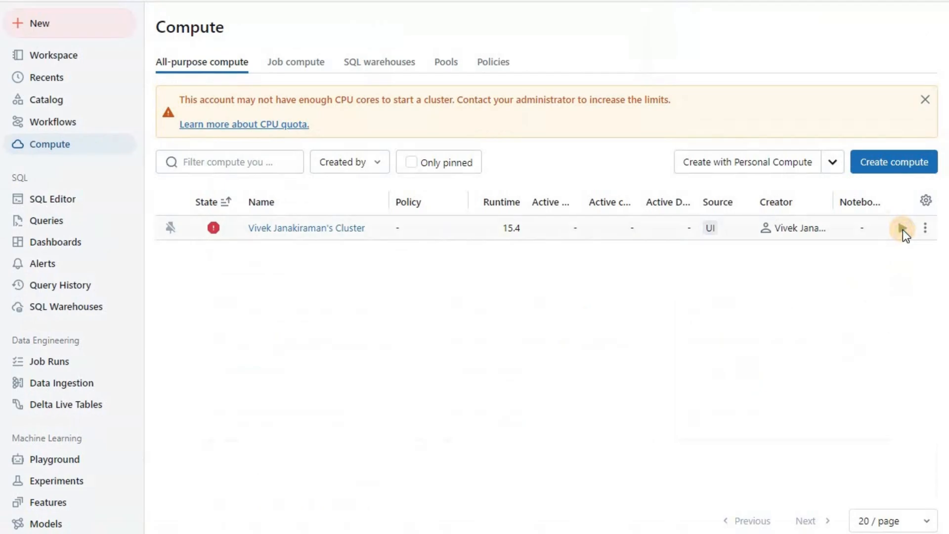
Switch to the Databricks compute list and start the stopped cluster with confirmation
left_click(903, 228)
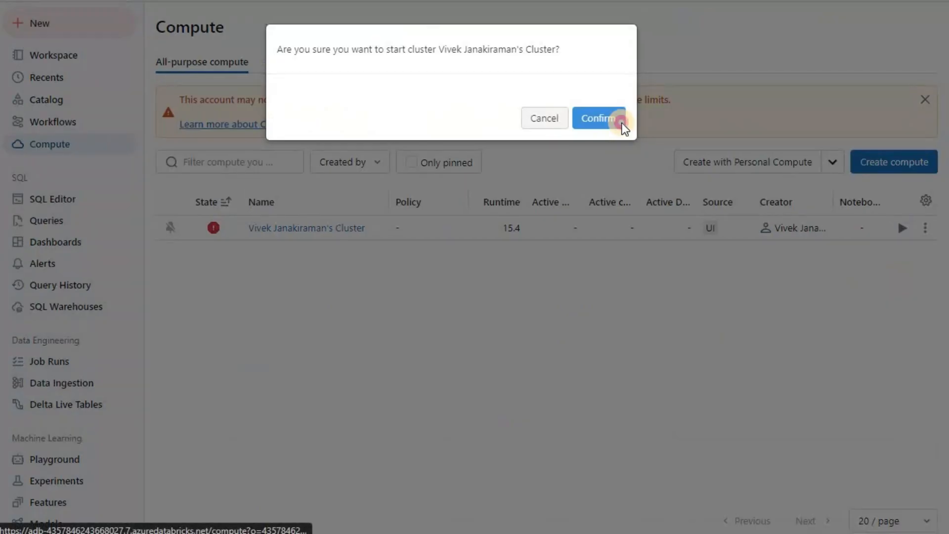
left_click(619, 119)
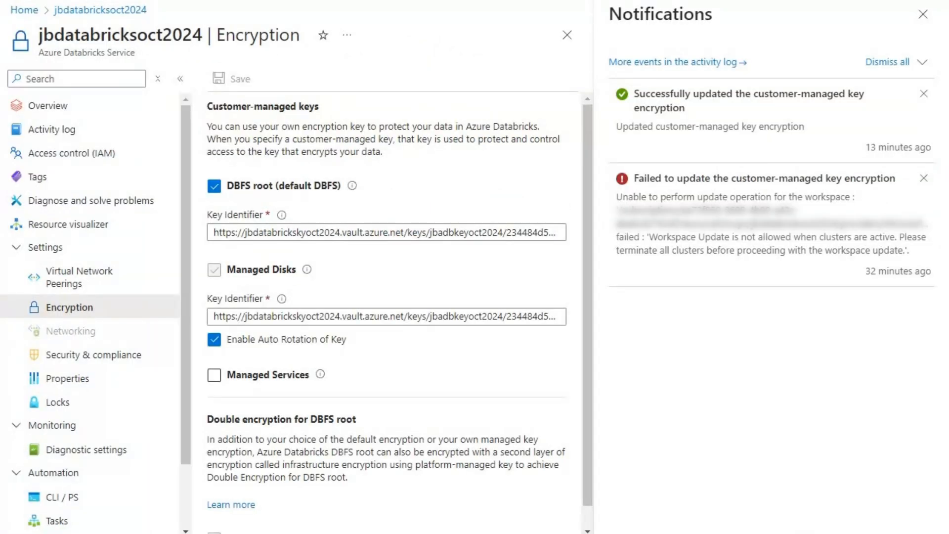
Return to the Azure portal and open the disks of the cluster's virtual machine in the jbdatabricksoct2024mrg resource group
left_click(53, 107)
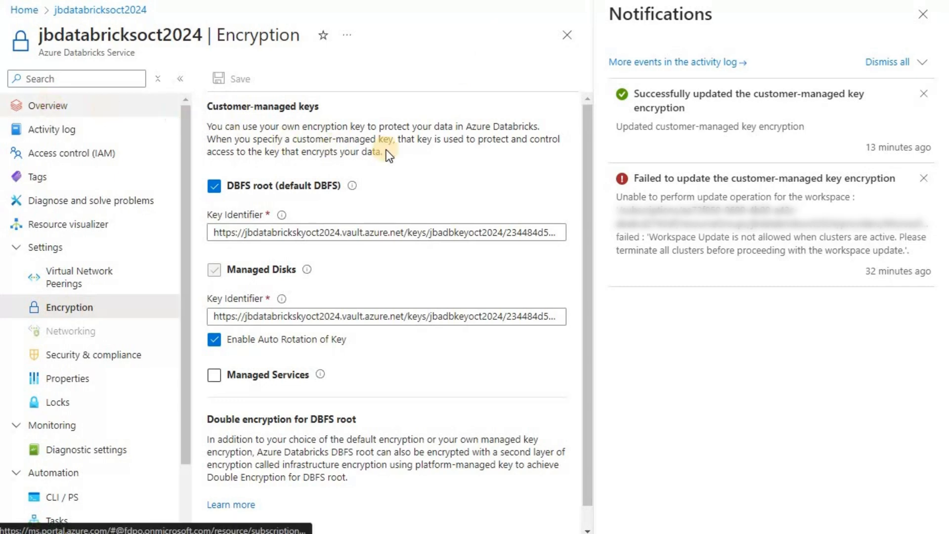
left_click(923, 14)
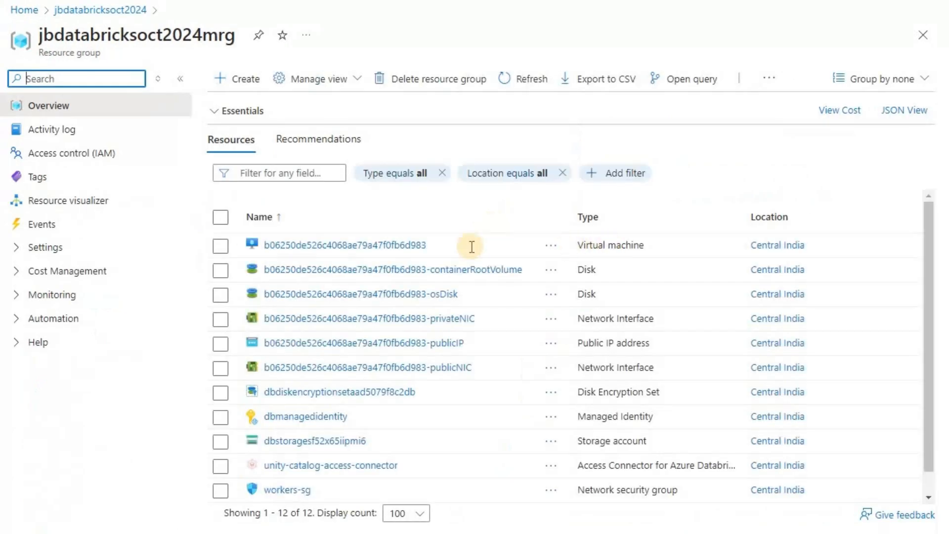
left_click(392, 247)
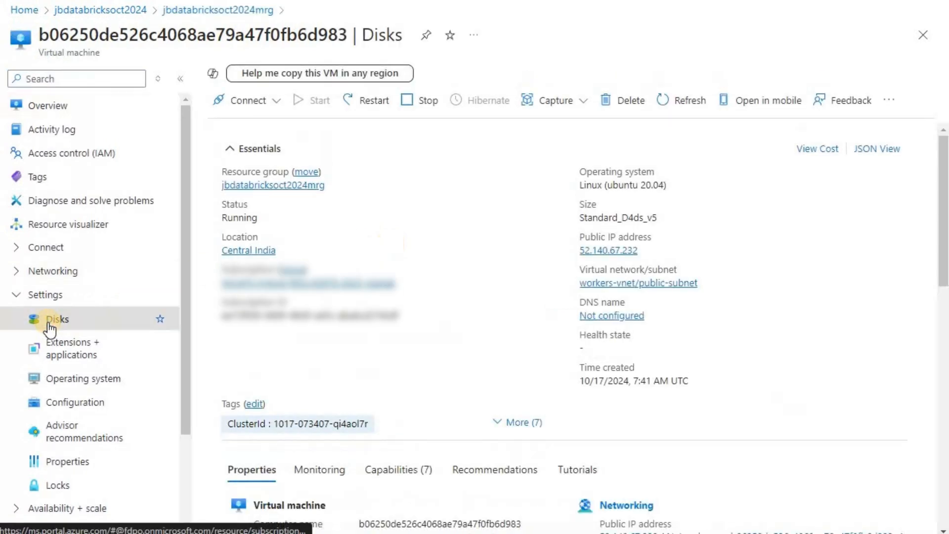
left_click(50, 321)
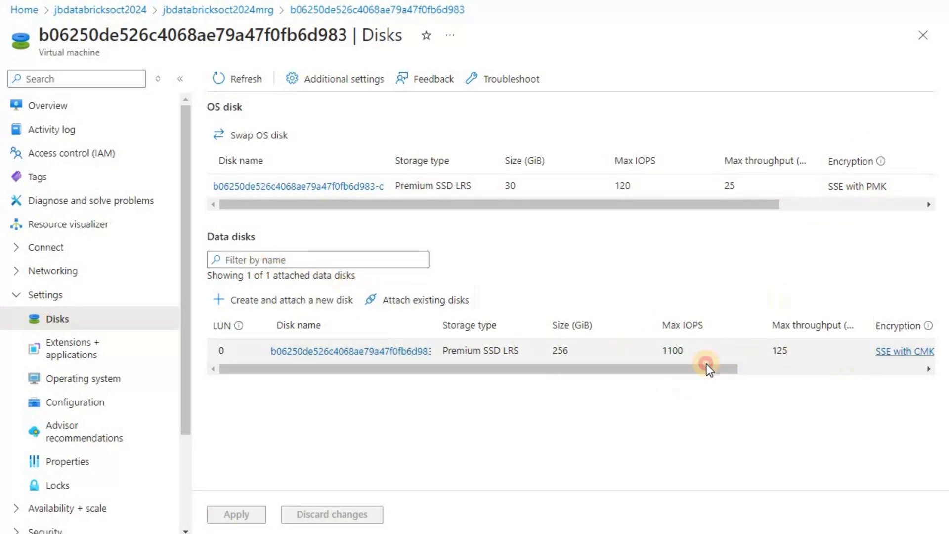
Open the disk encryption set linked from the data disk's encryption entry
left_click_drag(749, 364, 816, 361)
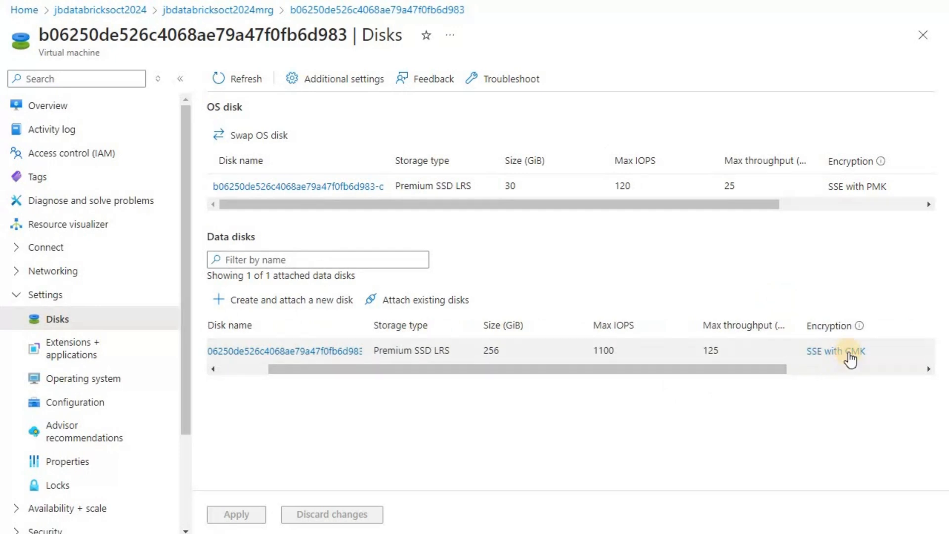
left_click(851, 353)
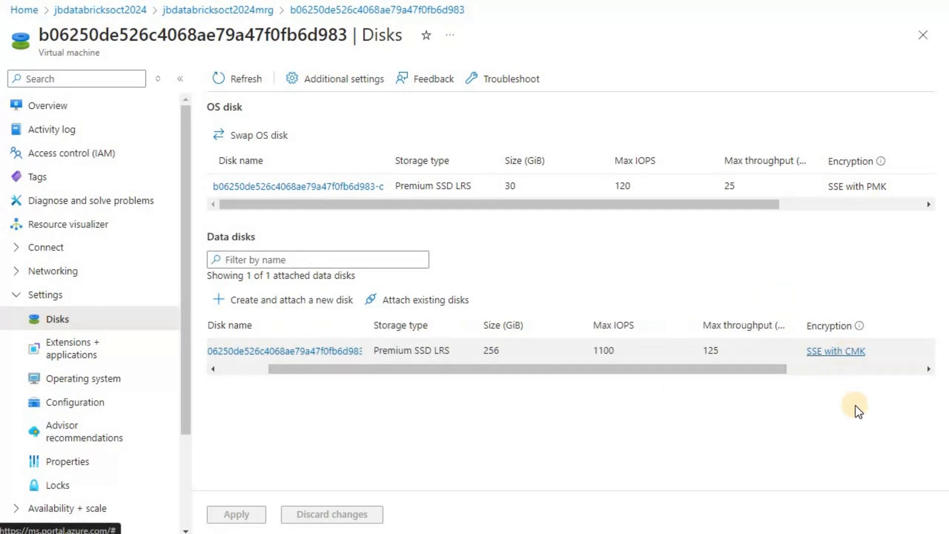
left_click(846, 353)
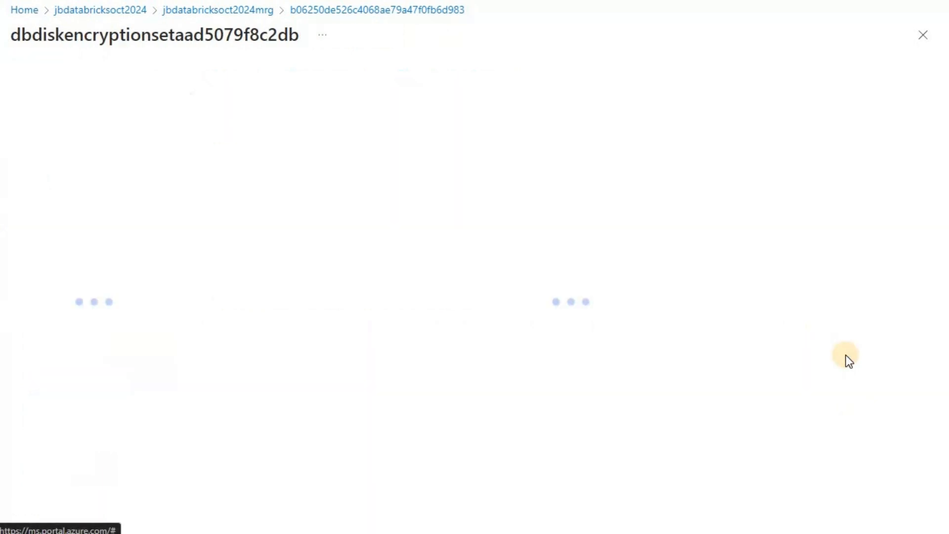